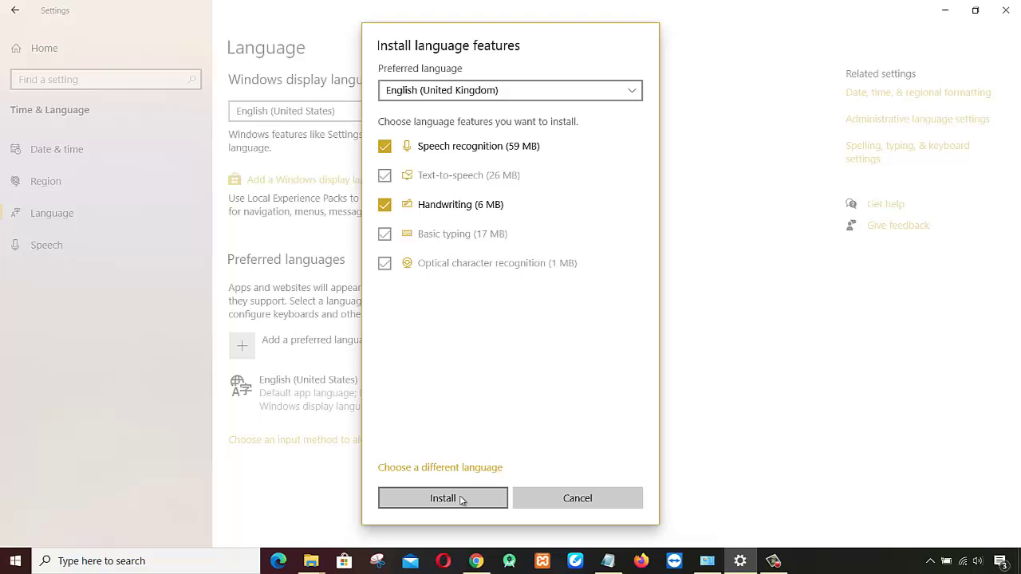
Install English (United Kingdom) with speech recognition and text-to-speech deselected, and open the language's options
{"action": "left_click", "coordinate": [386, 146]}
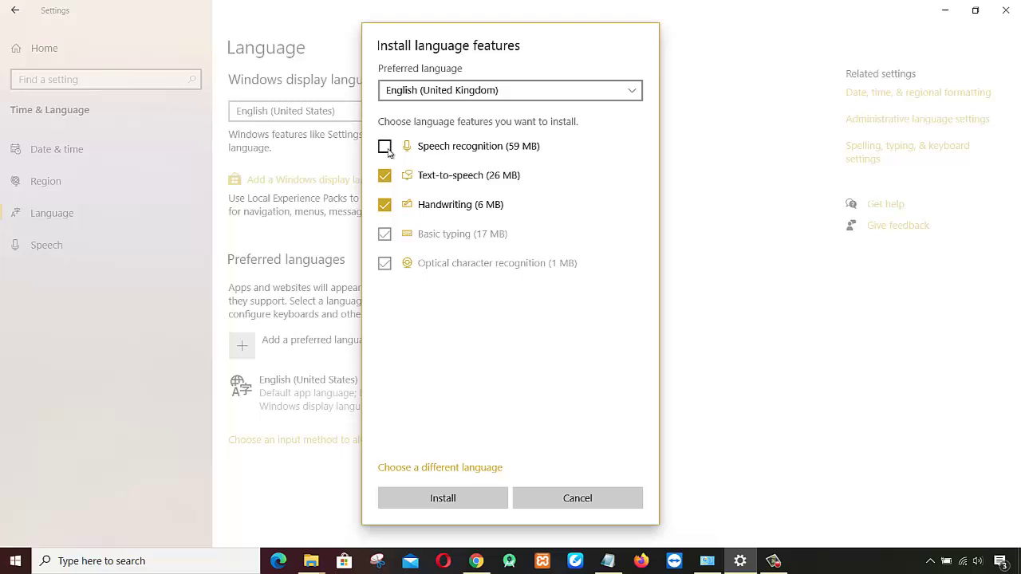
{"action": "left_click", "coordinate": [384, 175]}
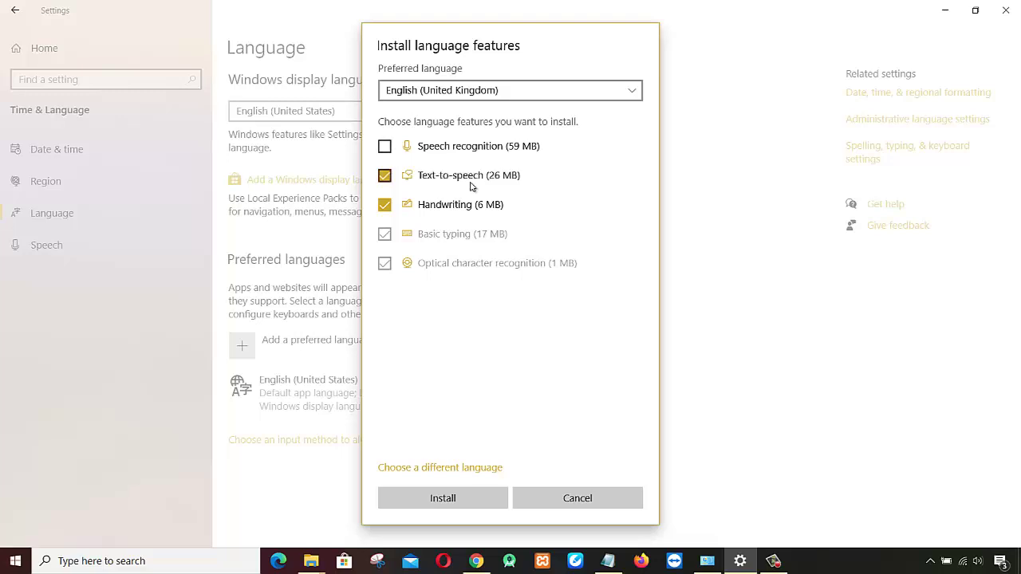
{"action": "left_click", "coordinate": [385, 177]}
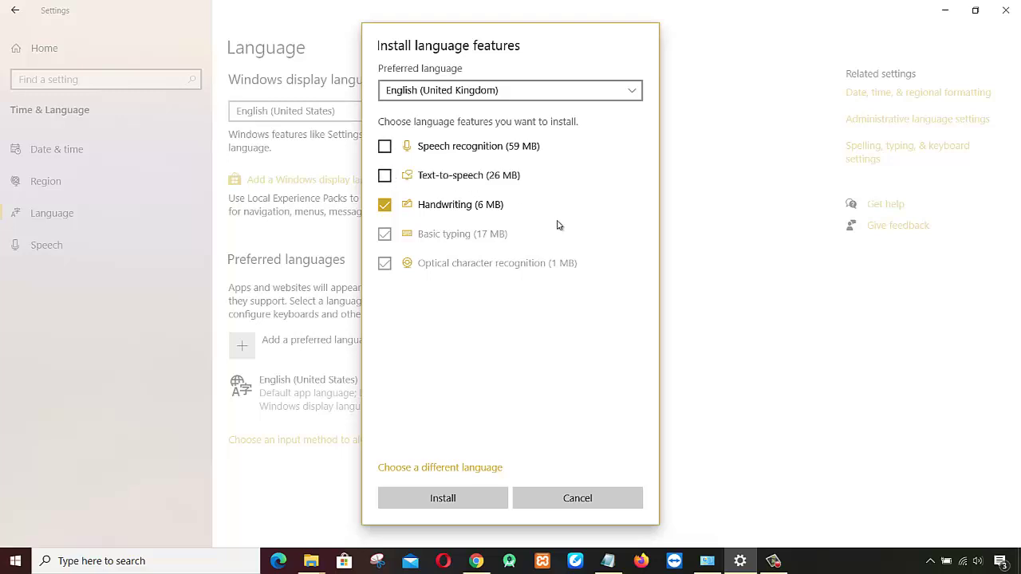
{"action": "left_click", "coordinate": [477, 505]}
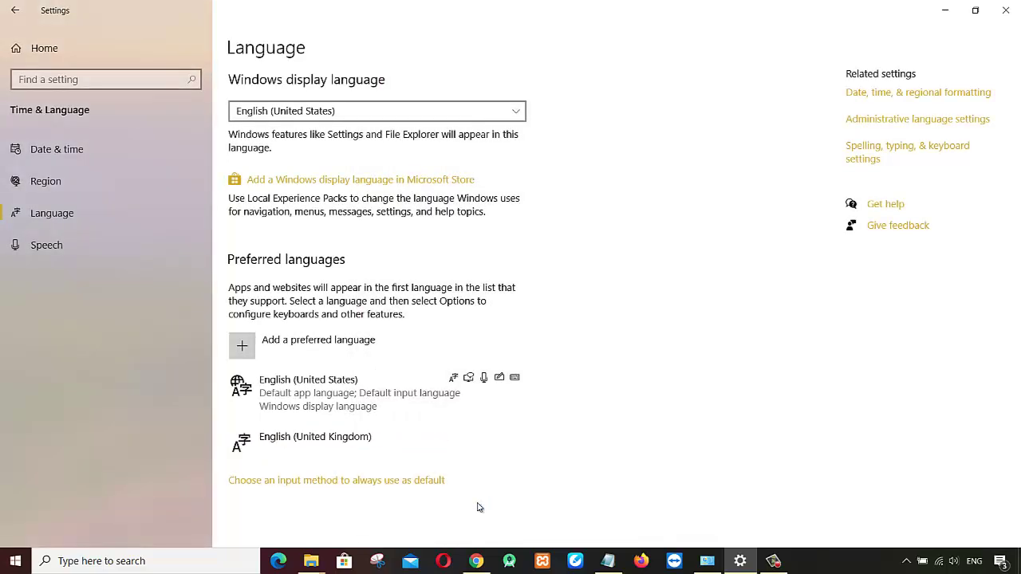
{"action": "left_click", "coordinate": [363, 440]}
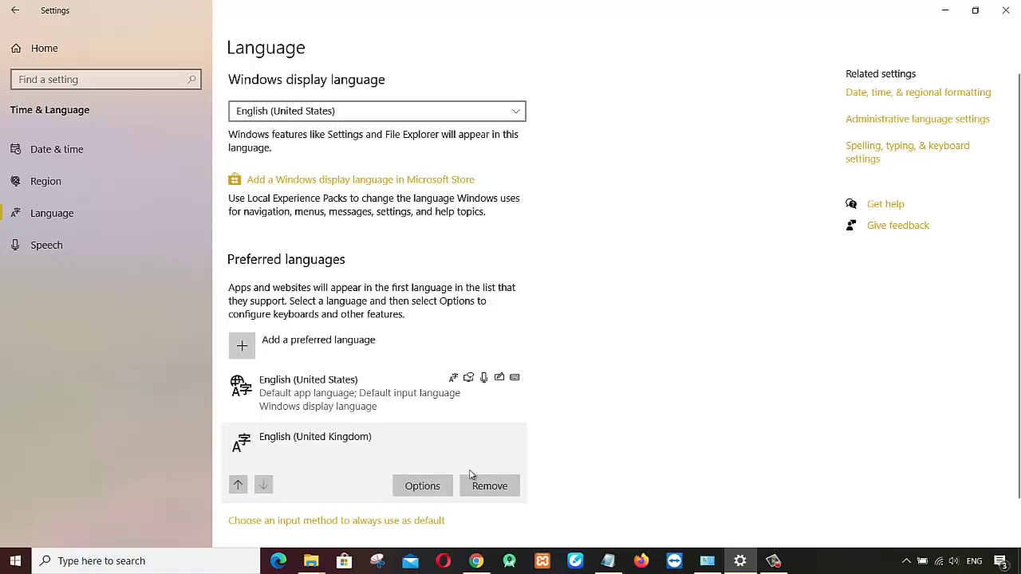
{"action": "left_click", "coordinate": [437, 496]}
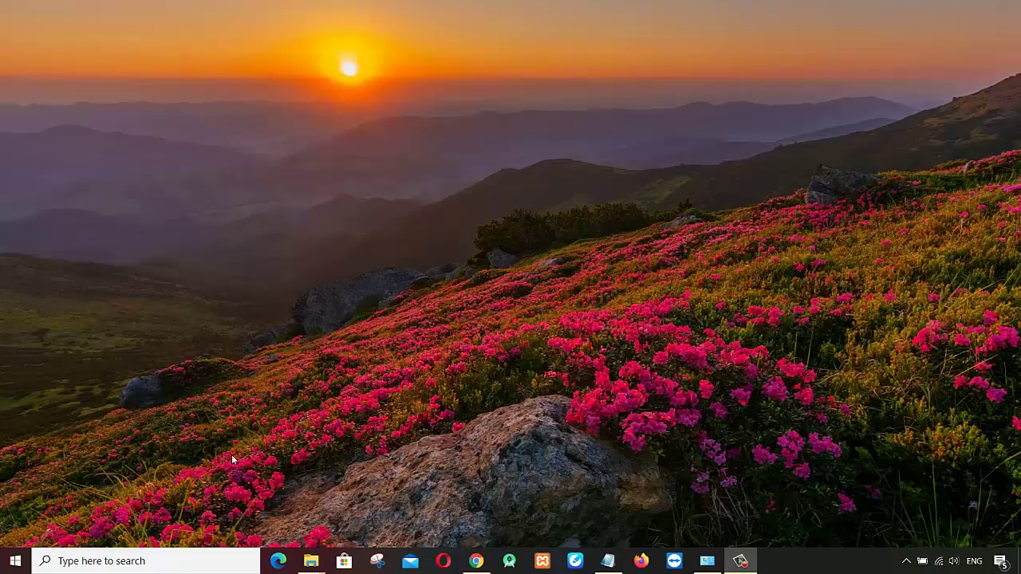
Remove the data limit for Wi-Fi 2 (Area 51) in the Network & Internet data usage settings
{"action": "left_click", "coordinate": [4, 561]}
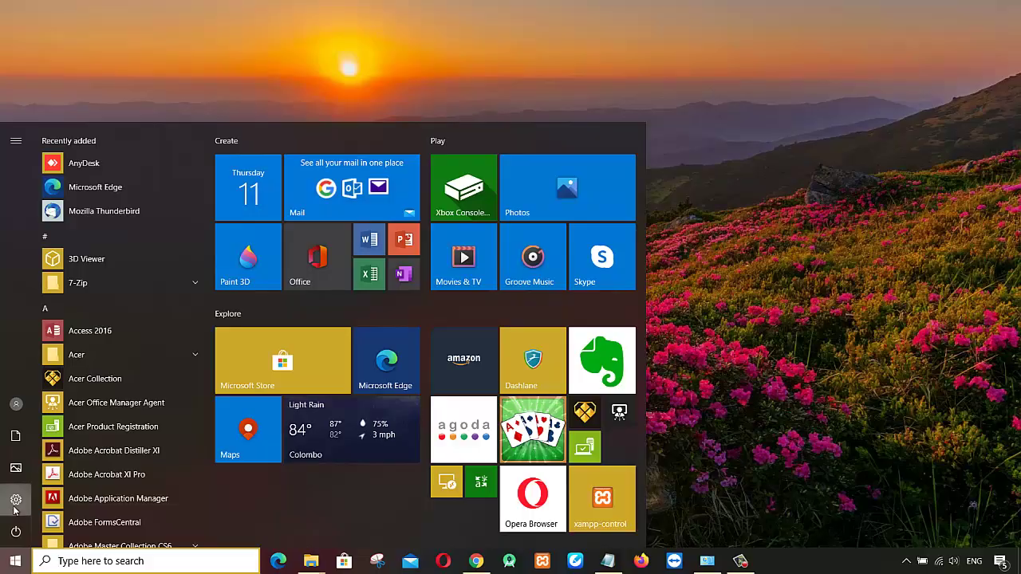
{"action": "left_click", "coordinate": [16, 501]}
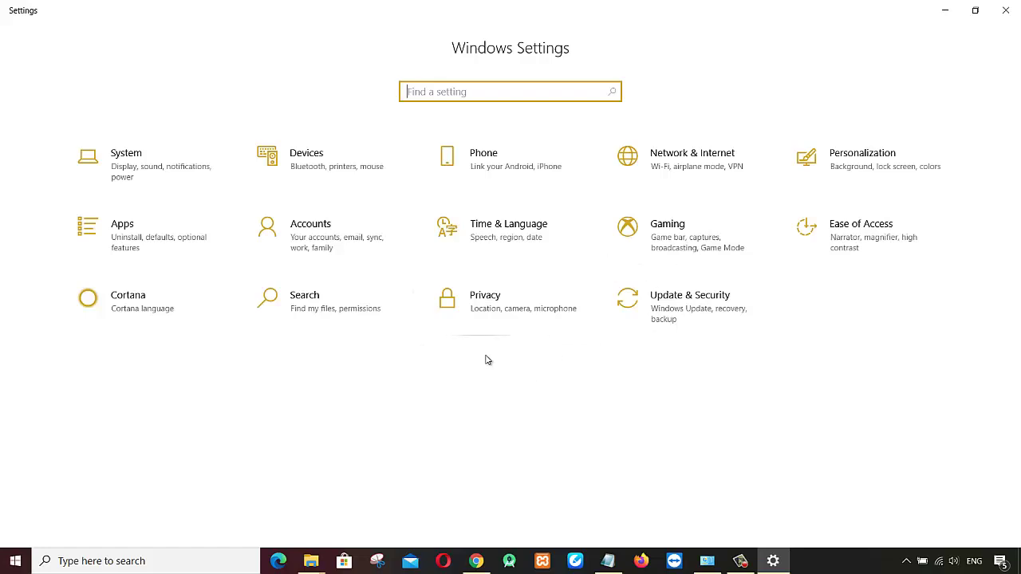
{"action": "left_click", "coordinate": [333, 167]}
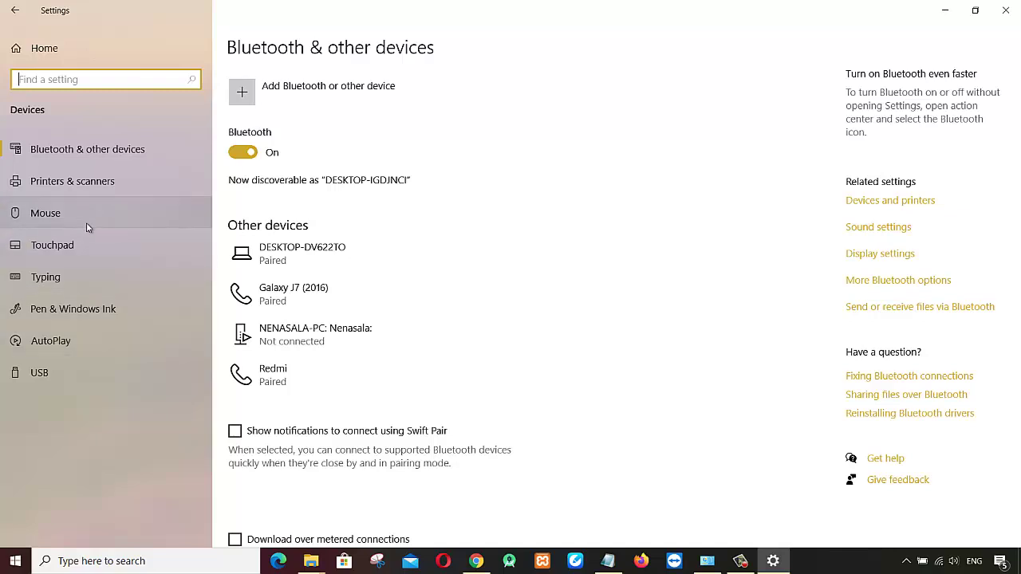
{"action": "left_click", "coordinate": [24, 48]}
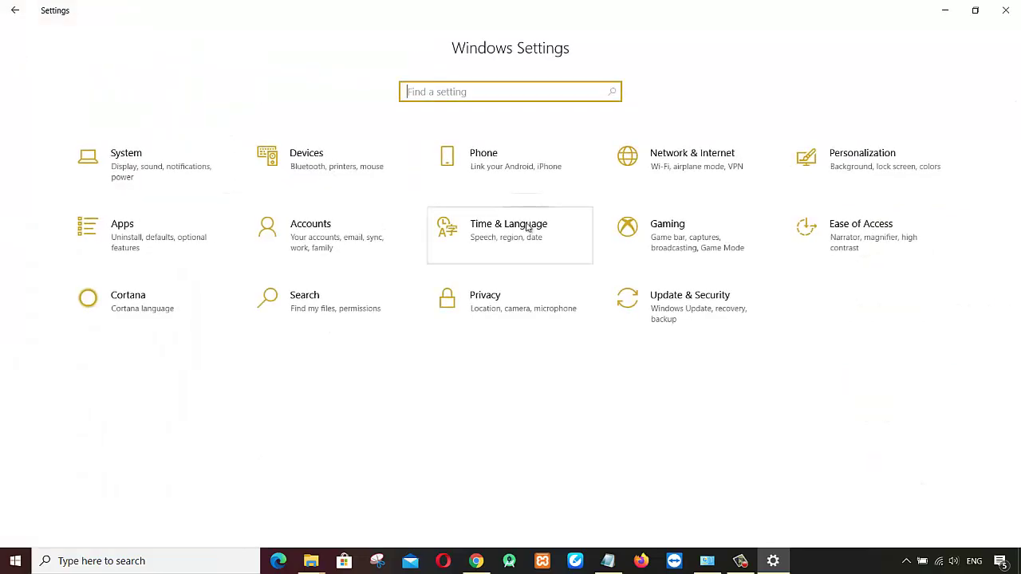
{"action": "left_click", "coordinate": [689, 162]}
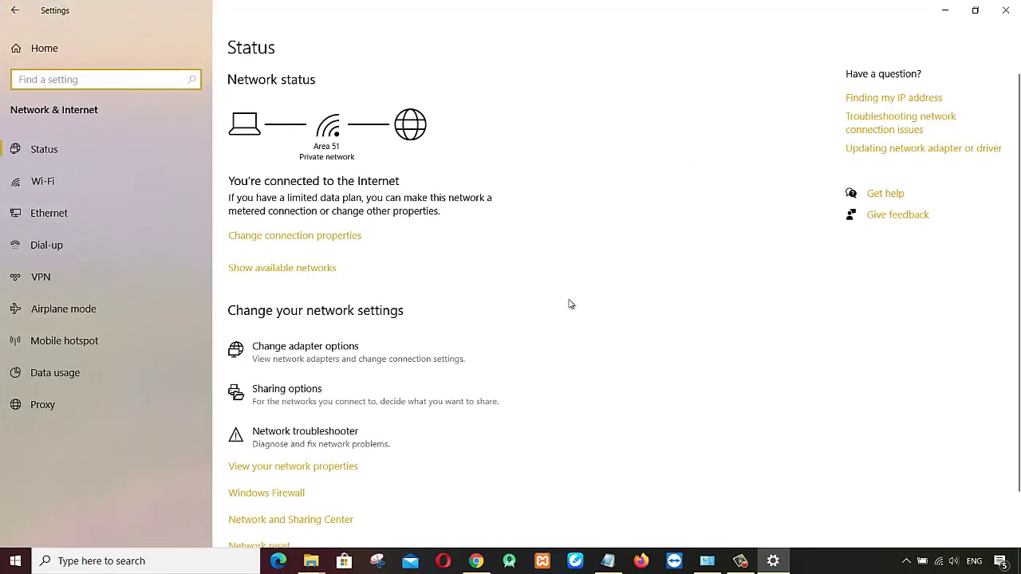
{"action": "left_click", "coordinate": [95, 371]}
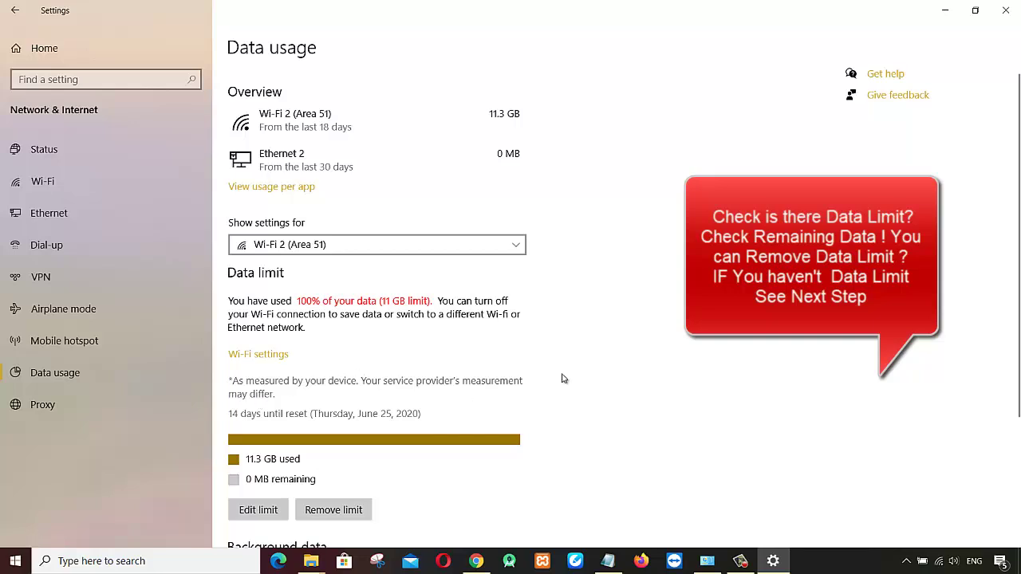
{"action": "left_click", "coordinate": [342, 511]}
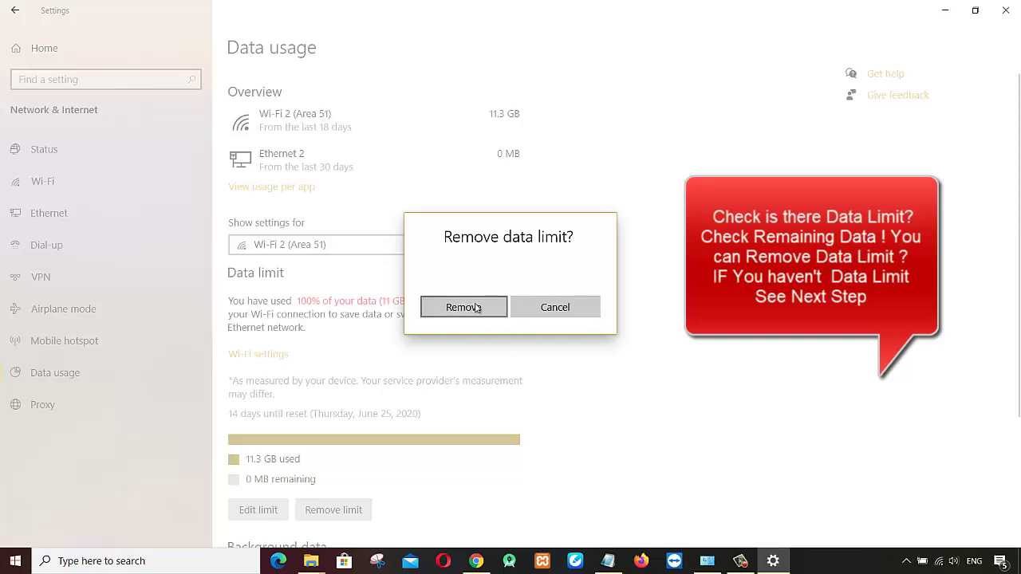
{"action": "left_click", "coordinate": [476, 308]}
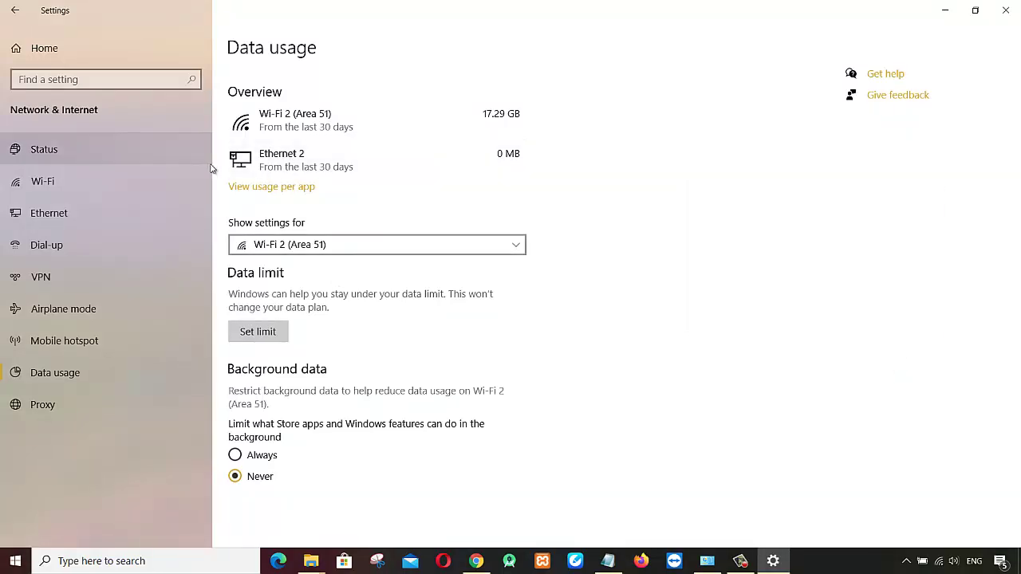
Return to the Language page of the Time & Language settings
{"action": "left_click", "coordinate": [12, 9]}
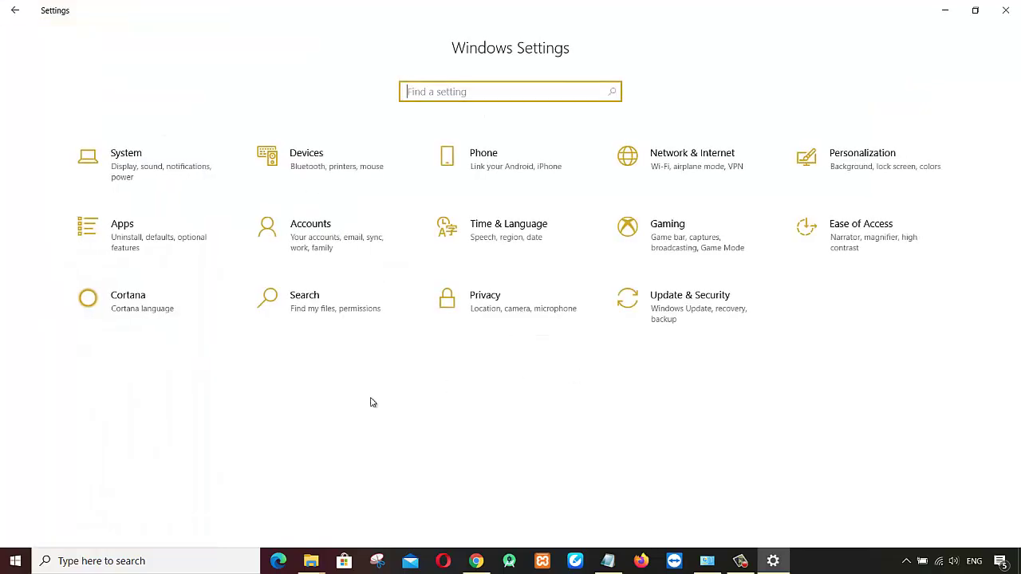
{"action": "left_click", "coordinate": [17, 564]}
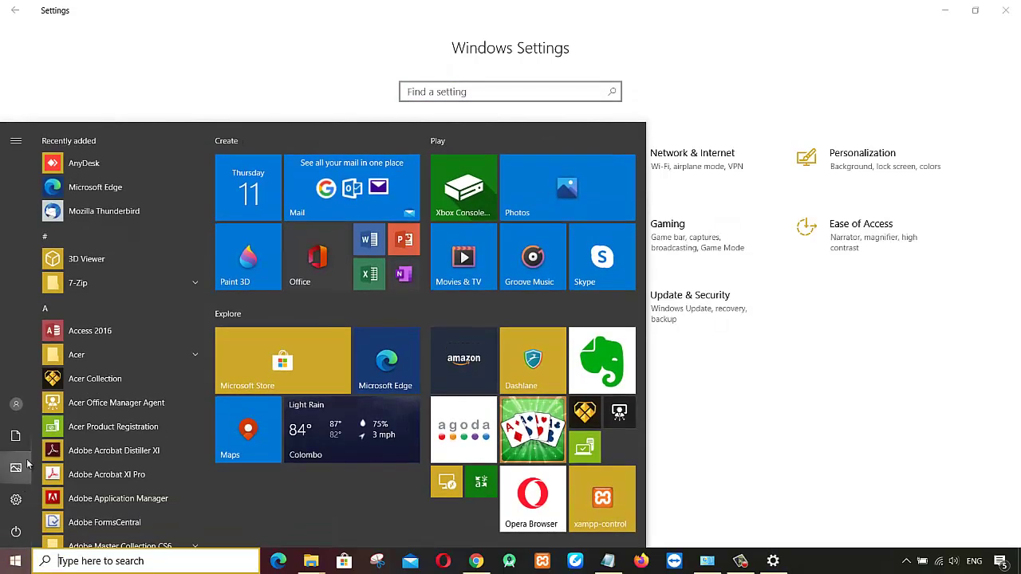
{"action": "left_click", "coordinate": [15, 502]}
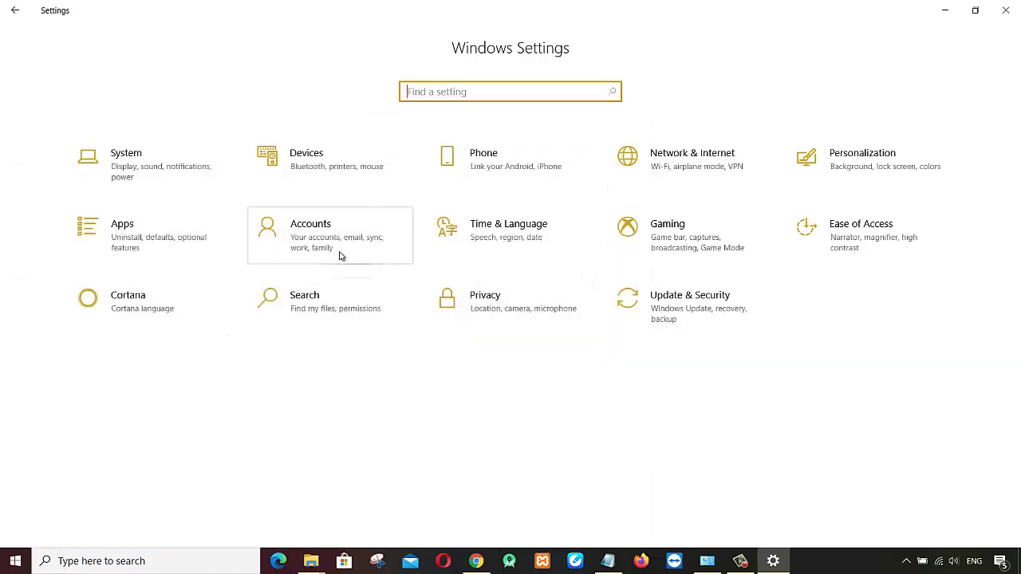
{"action": "left_click", "coordinate": [501, 241]}
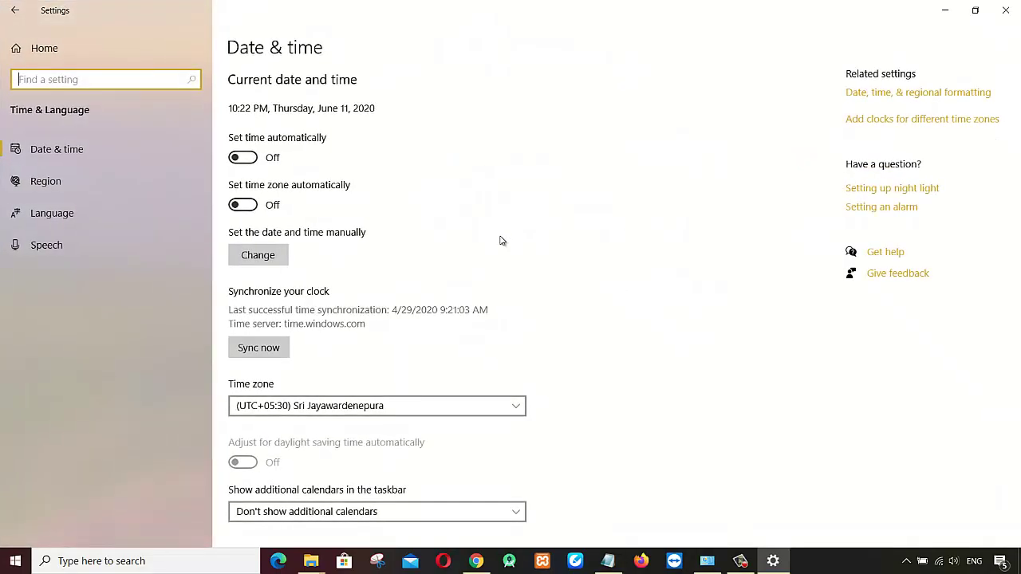
{"action": "left_click", "coordinate": [100, 213]}
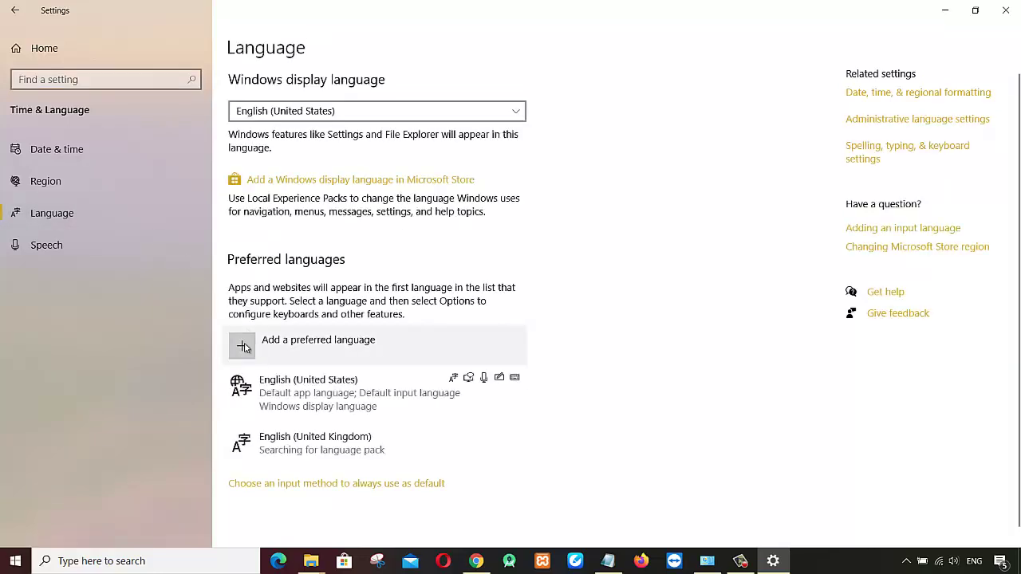
Retry the handwriting download in the English (United Kingdom) language options and close Settings
{"action": "left_click", "coordinate": [334, 438]}
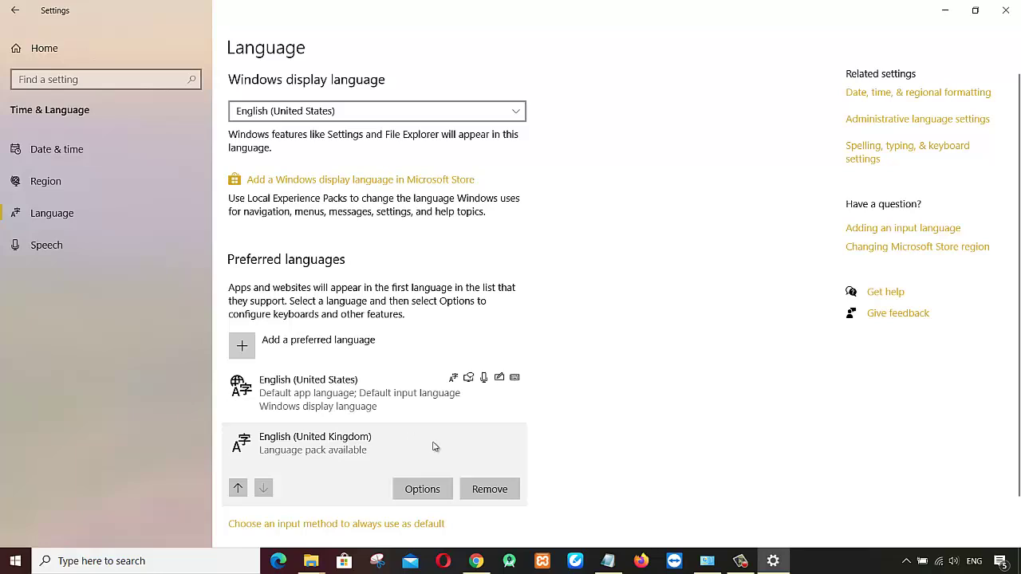
{"action": "left_click", "coordinate": [424, 488]}
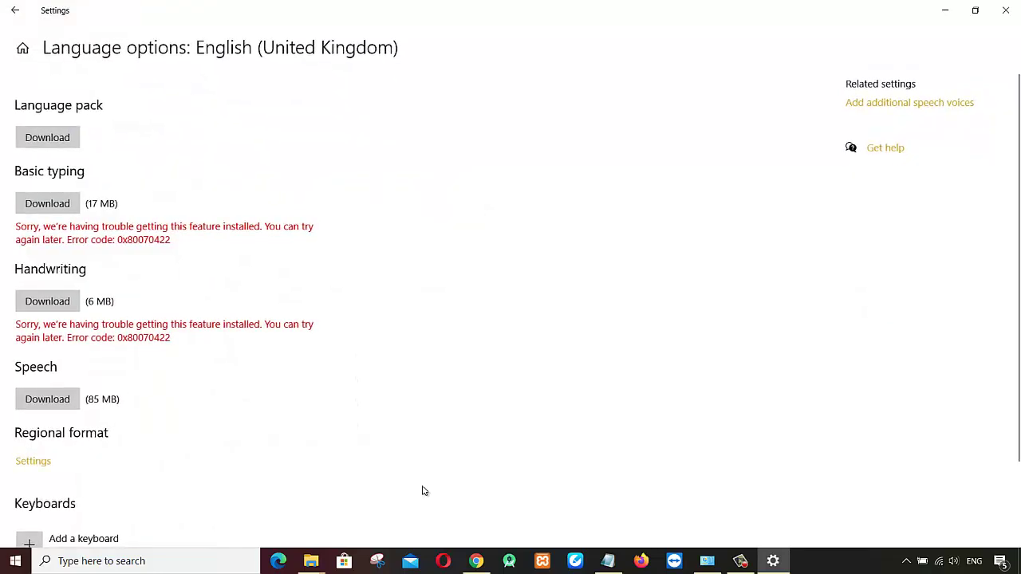
{"action": "left_click", "coordinate": [69, 300]}
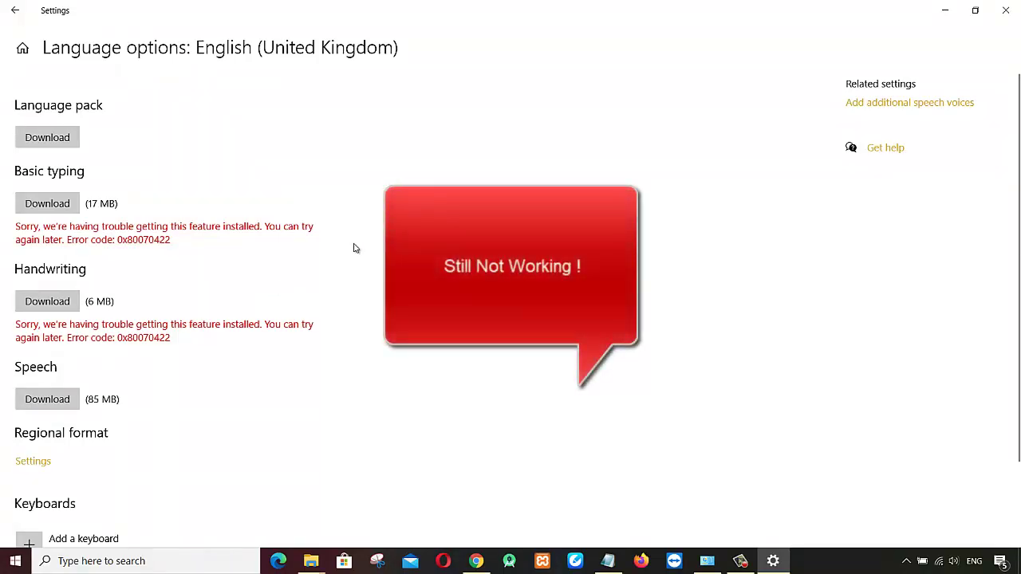
{"action": "left_click", "coordinate": [1004, 11]}
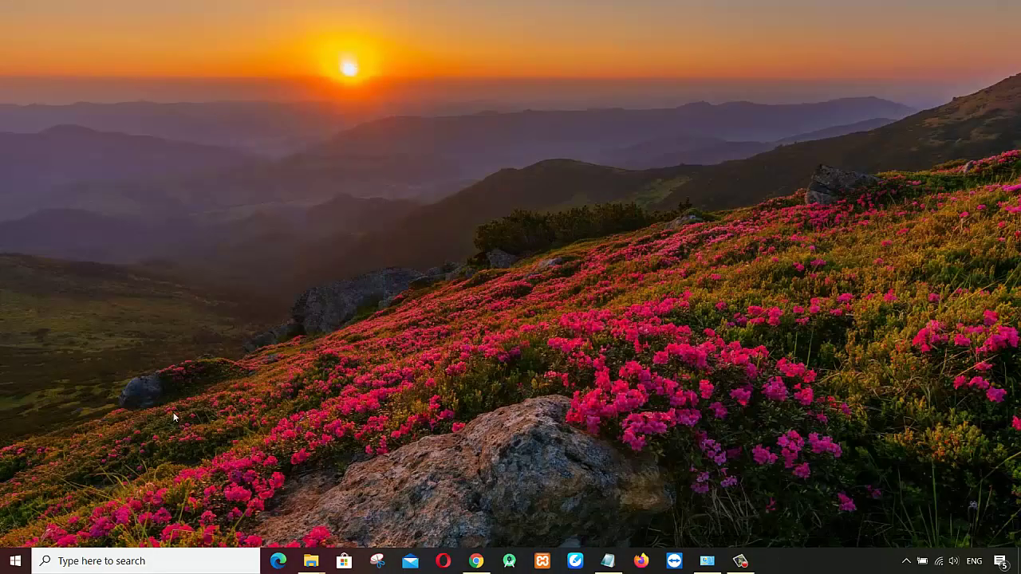
Open the Services console from Control Panel's Administrative Tools in a maximized window
{"action": "left_click", "coordinate": [15, 561]}
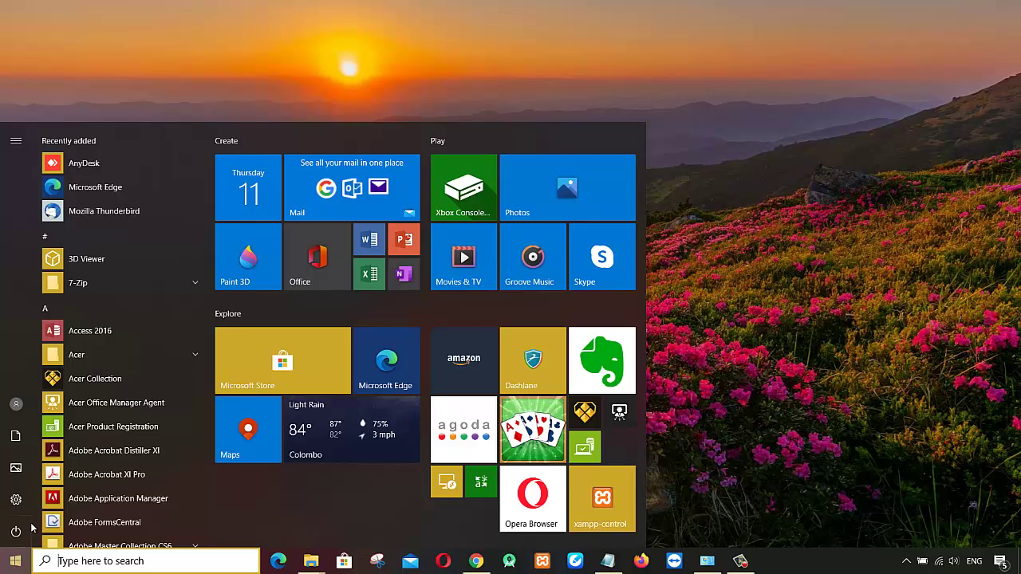
{"action": "left_click", "coordinate": [59, 562]}
{"action": "type", "text": "c"}
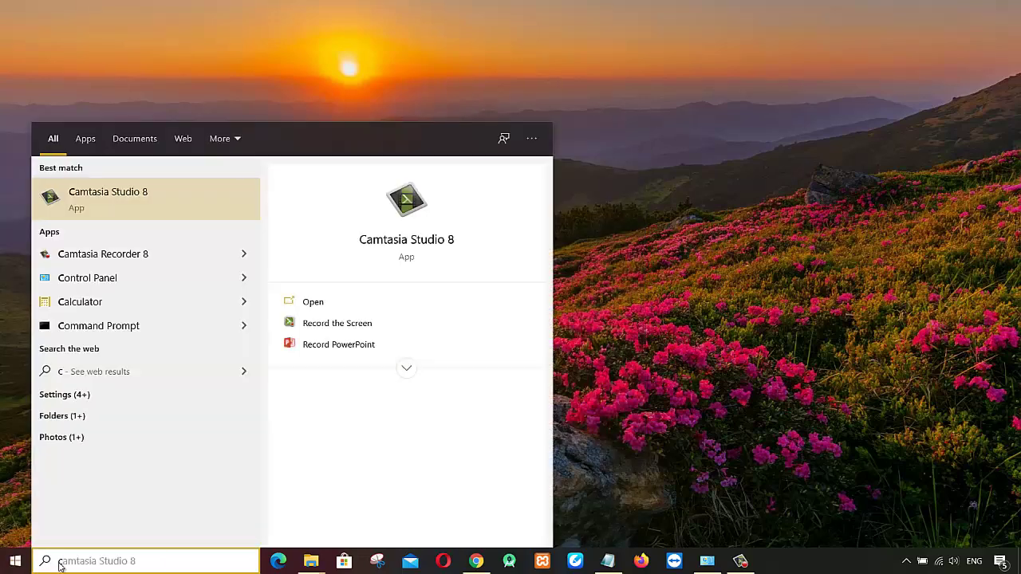
{"action": "type", "text": "o"}
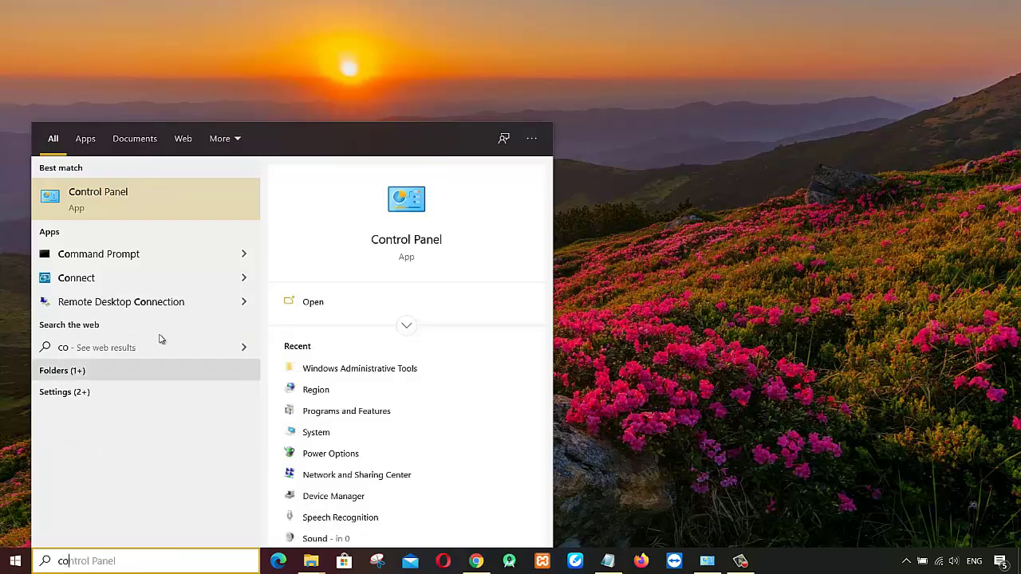
{"action": "left_click", "coordinate": [125, 205]}
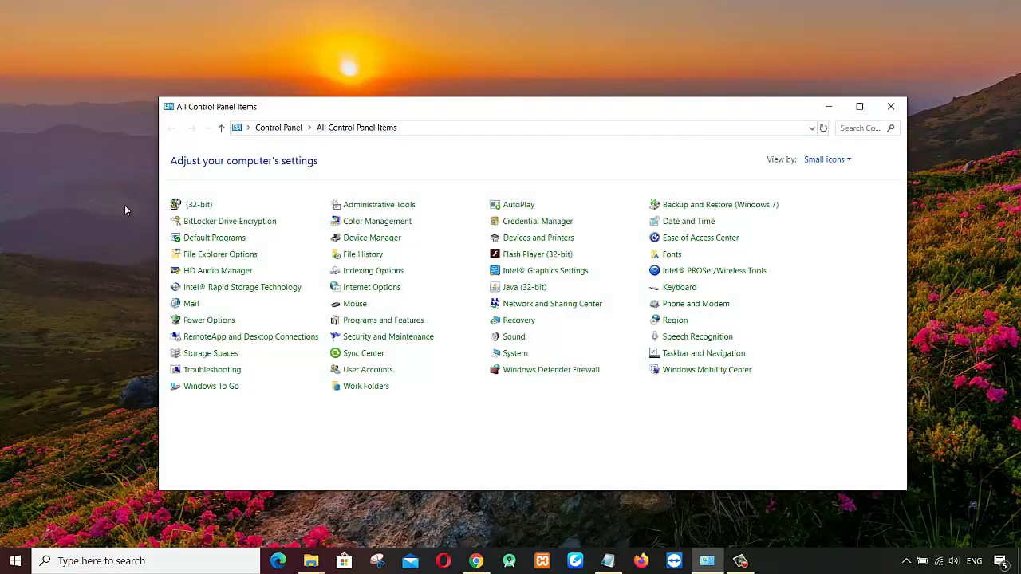
{"action": "left_click", "coordinate": [401, 207]}
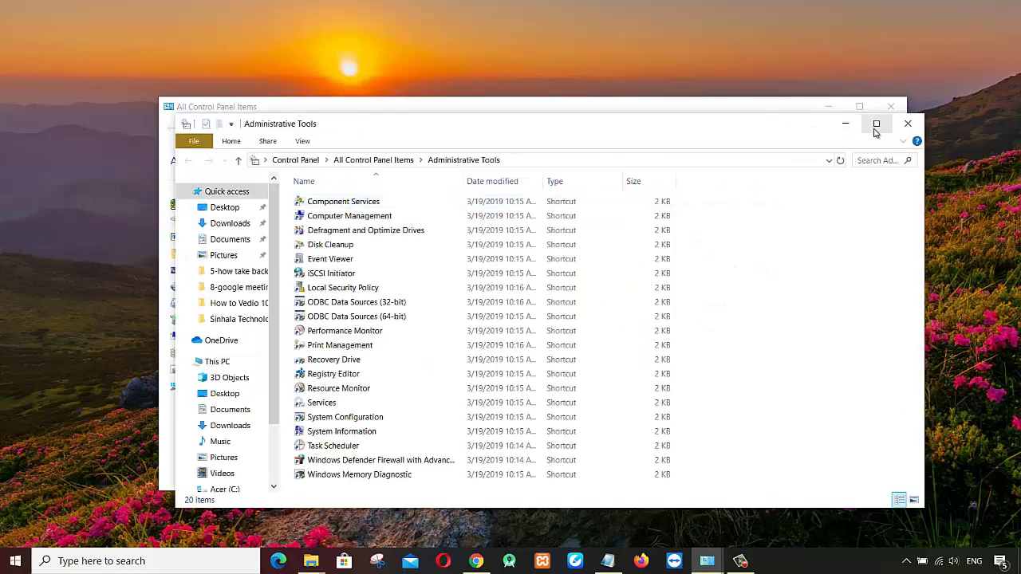
{"action": "left_click", "coordinate": [876, 124]}
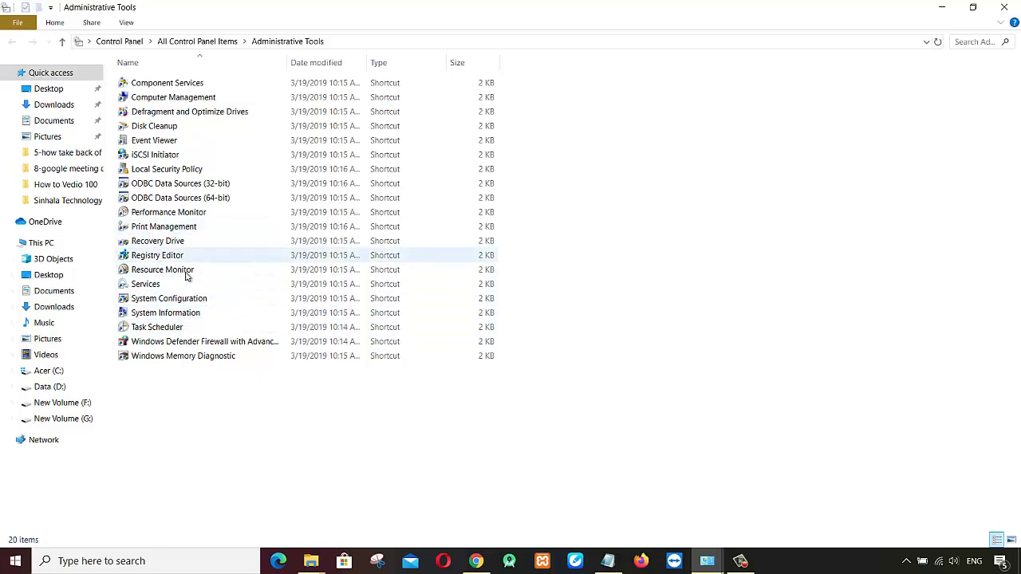
{"action": "left_click", "coordinate": [145, 286]}
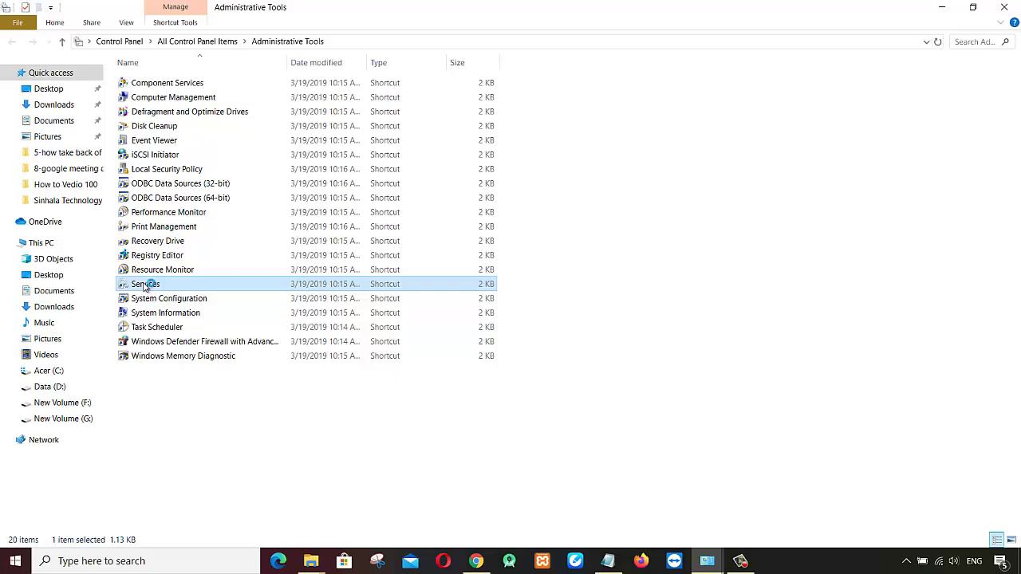
{"action": "double_click", "coordinate": [146, 285]}
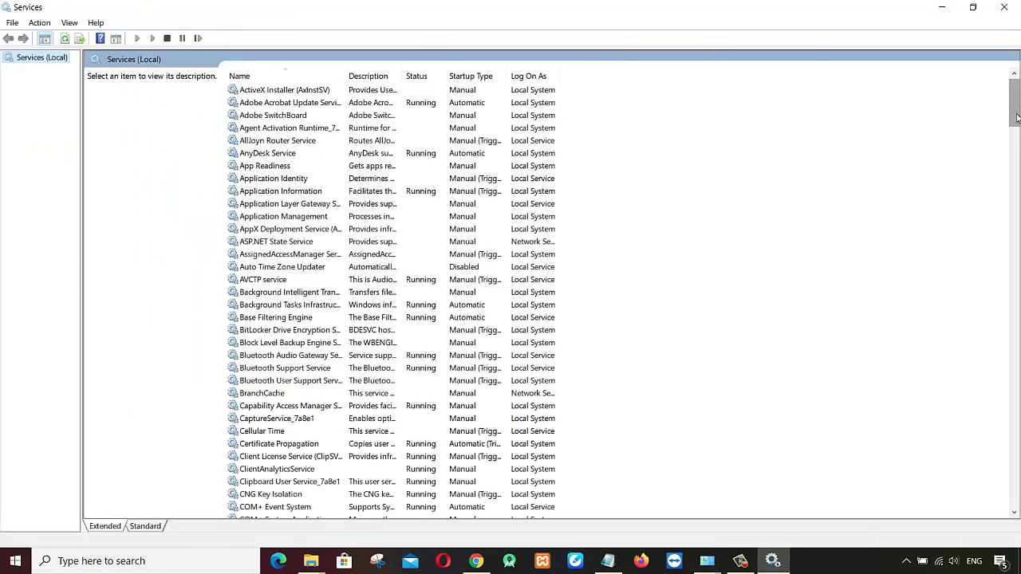
Set the Windows Update service's startup type to Automatic and apply the change
{"action": "left_click_drag", "start_coordinate": [1017, 117], "coordinate": [953, 511]}
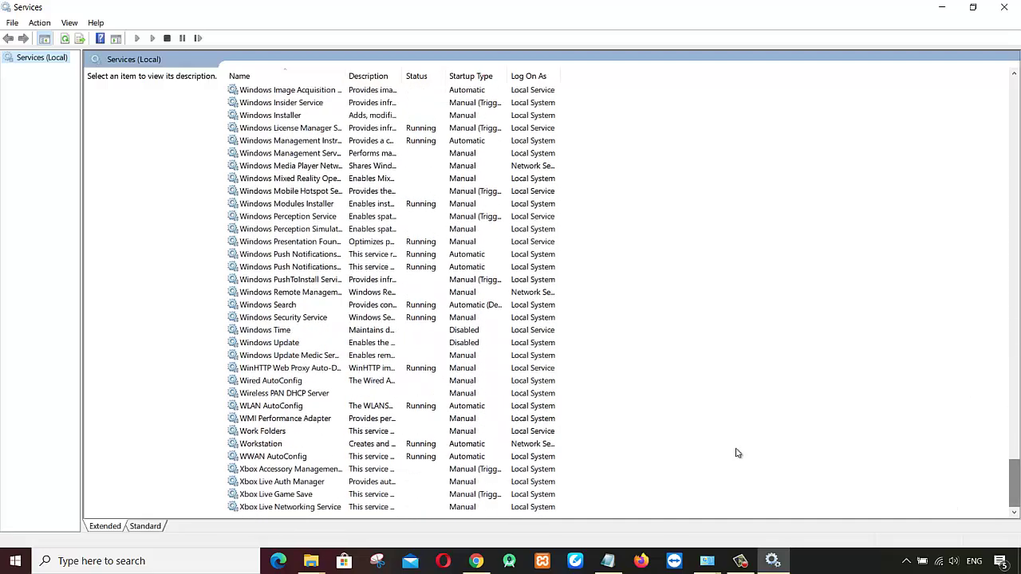
{"action": "left_click_drag", "start_coordinate": [737, 453], "coordinate": [714, 439]}
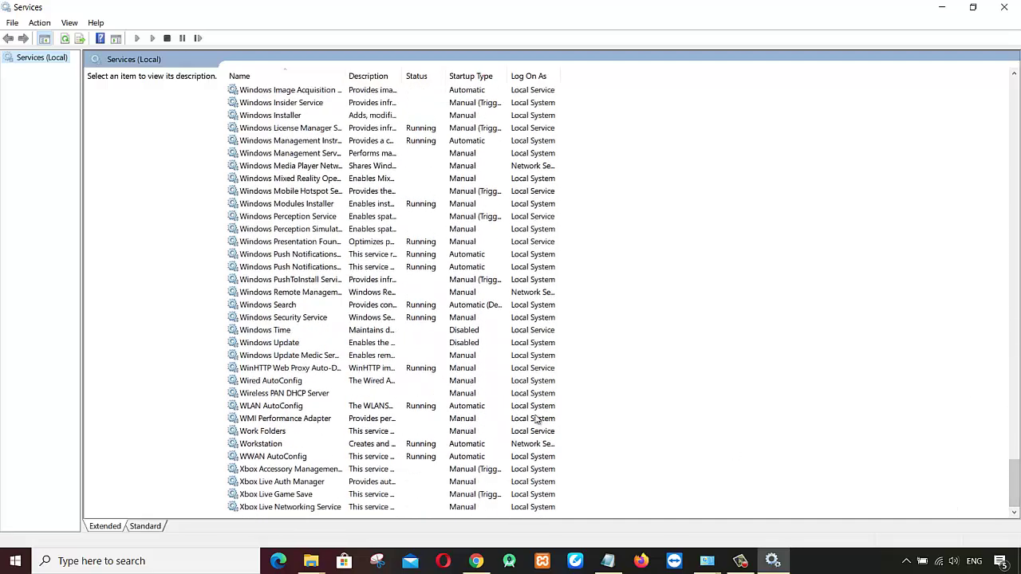
{"action": "double_click", "coordinate": [285, 347]}
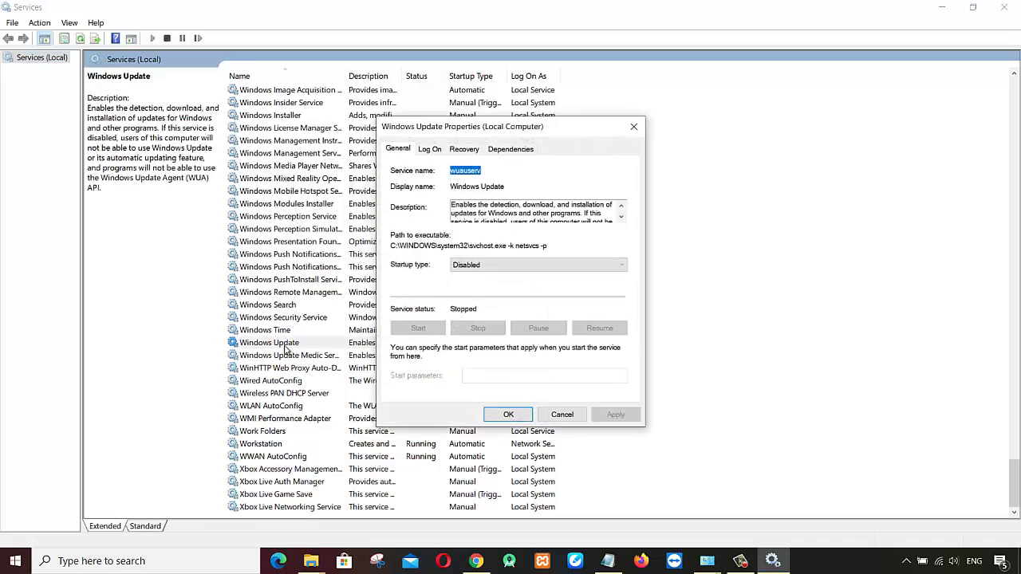
{"action": "left_click", "coordinate": [528, 267]}
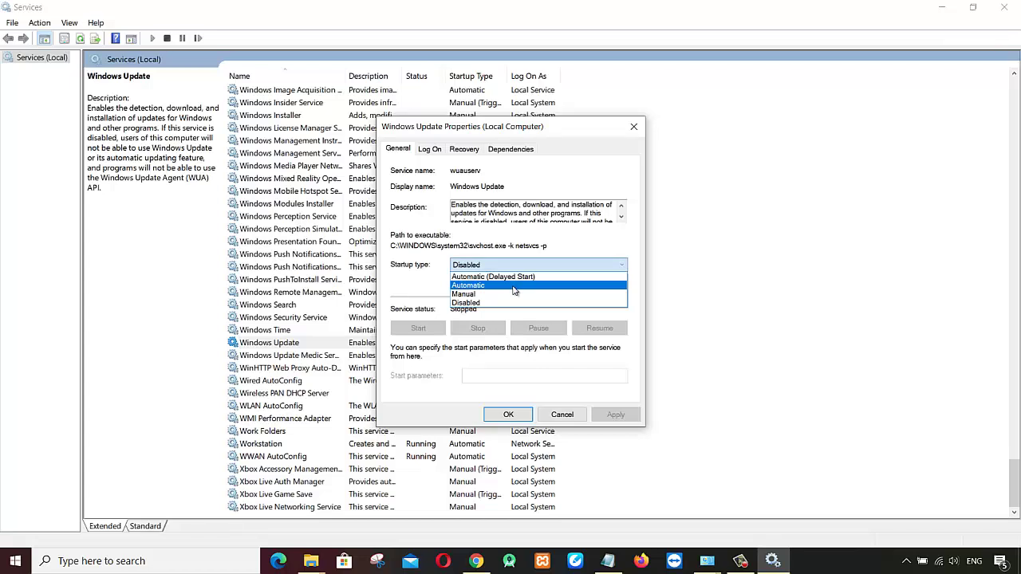
{"action": "left_click", "coordinate": [515, 289]}
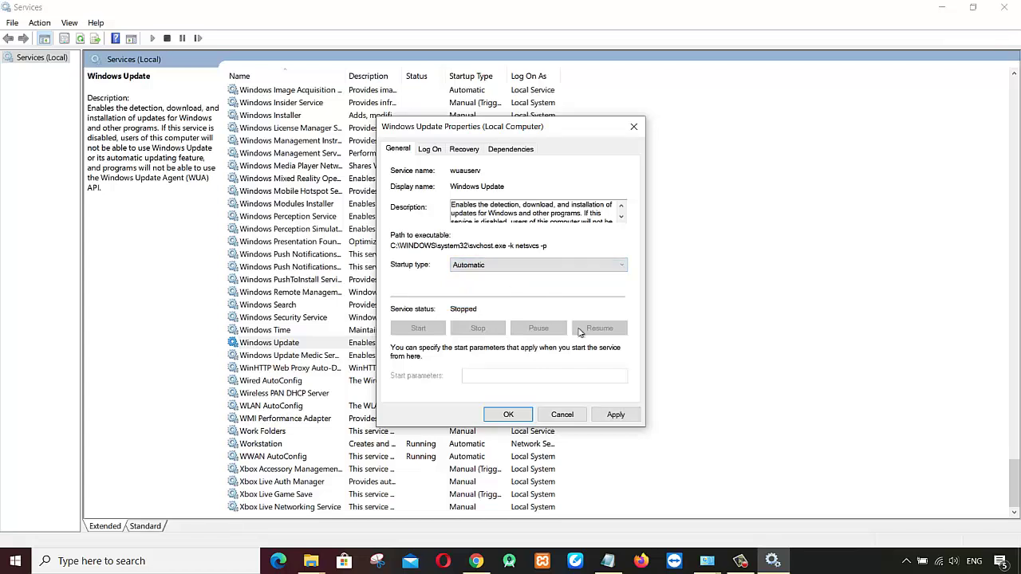
{"action": "left_click", "coordinate": [616, 415]}
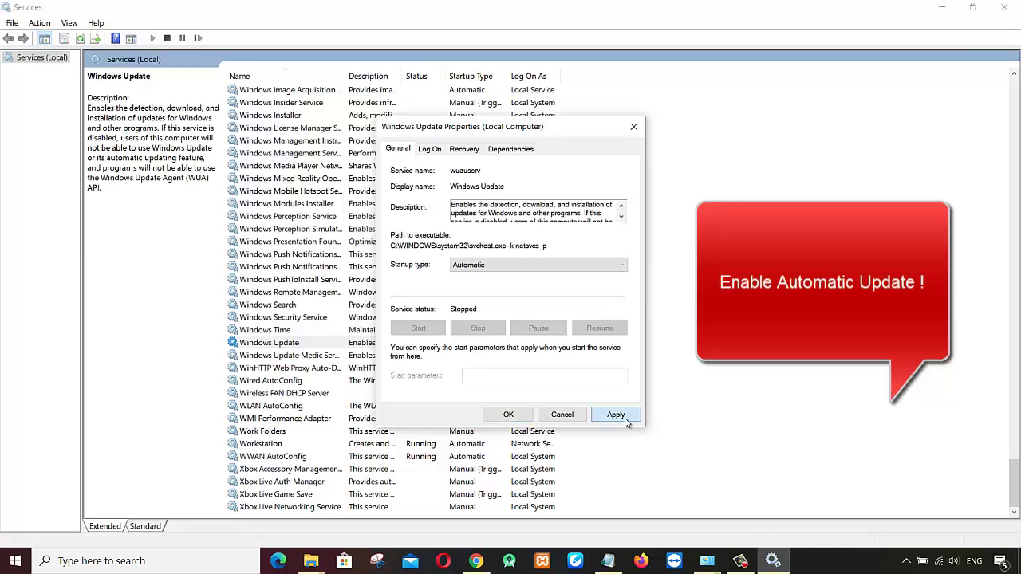
{"action": "left_click", "coordinate": [507, 415]}
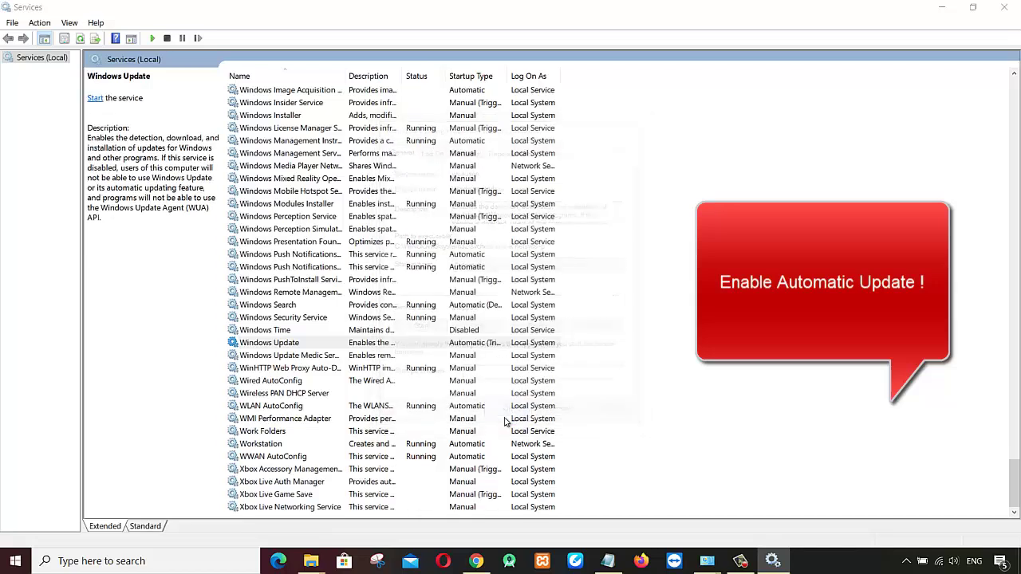
{"action": "left_click", "coordinate": [761, 399]}
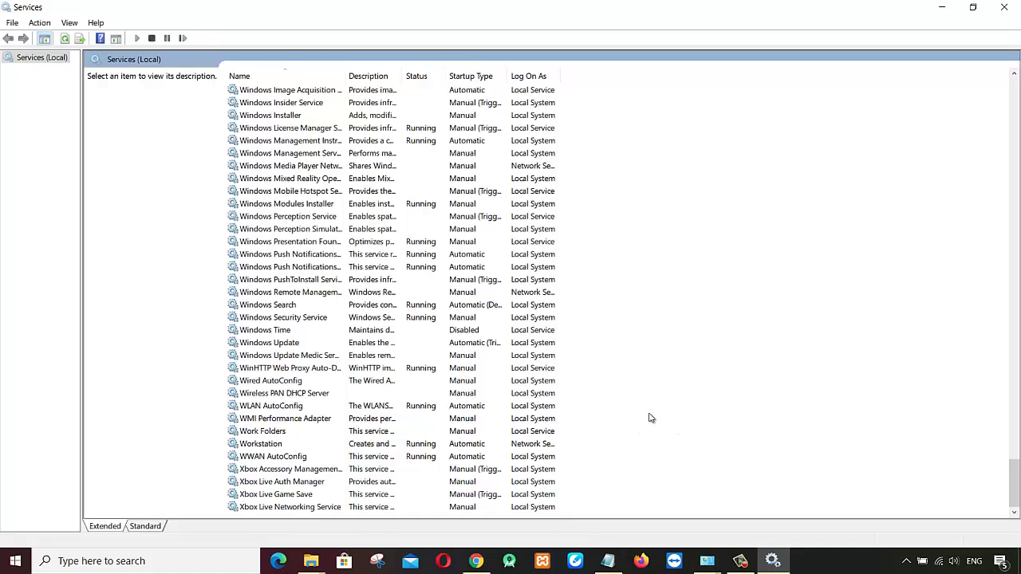
Remove English (United Kingdom) from the preferred languages in the Time & Language settings
{"action": "left_click", "coordinate": [13, 568]}
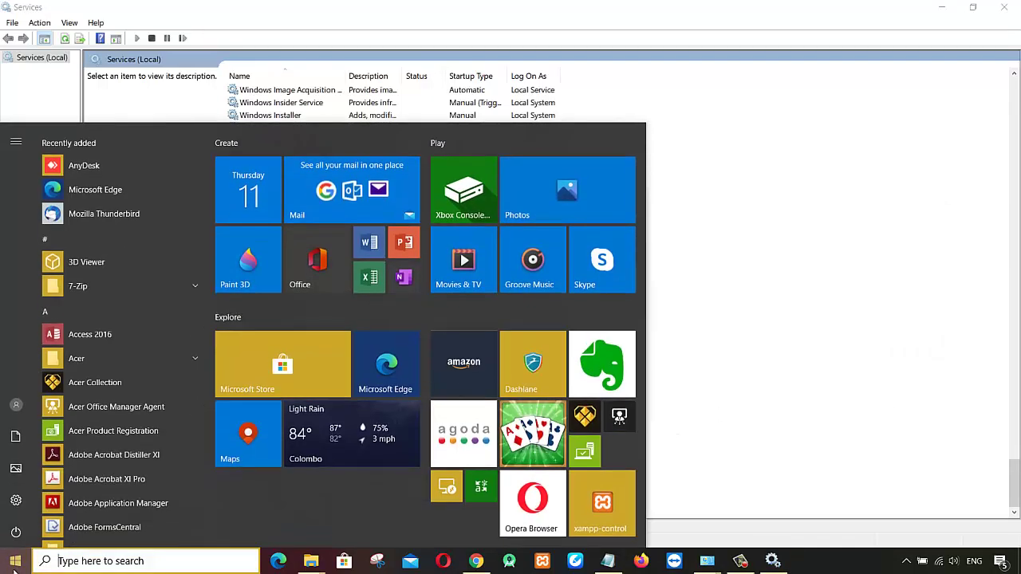
{"action": "left_click", "coordinate": [26, 509]}
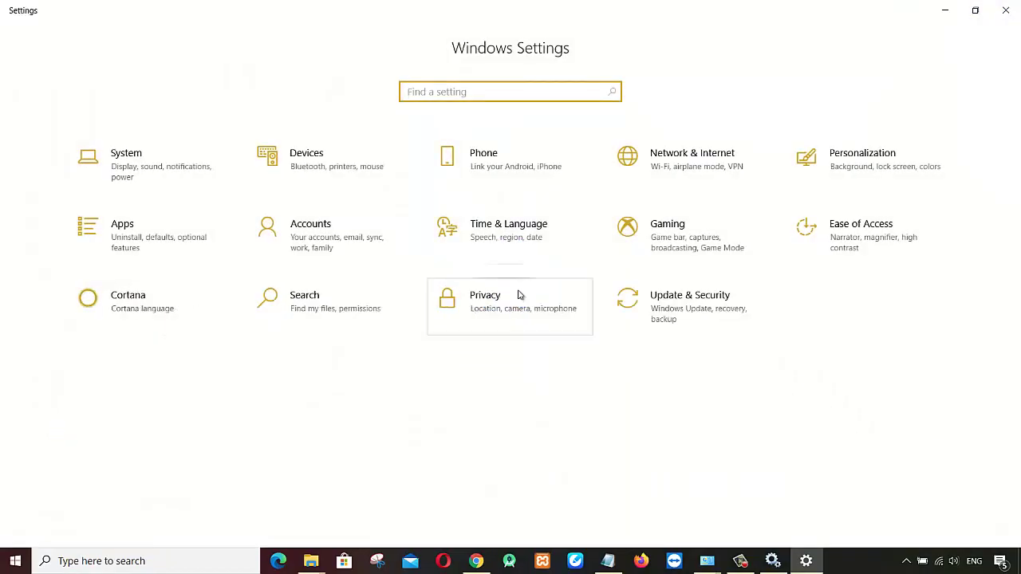
{"action": "left_click", "coordinate": [526, 237]}
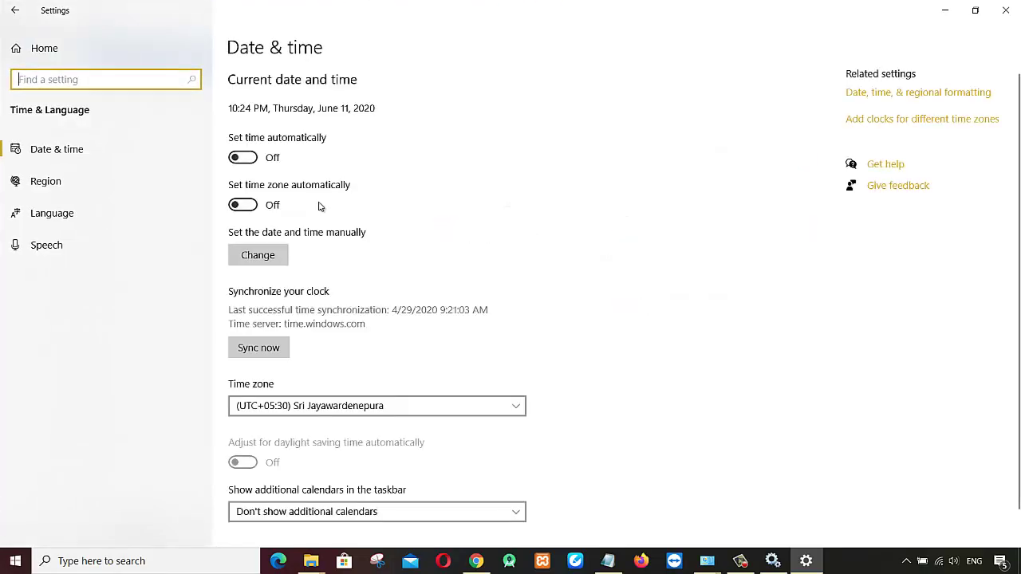
{"action": "left_click", "coordinate": [84, 221]}
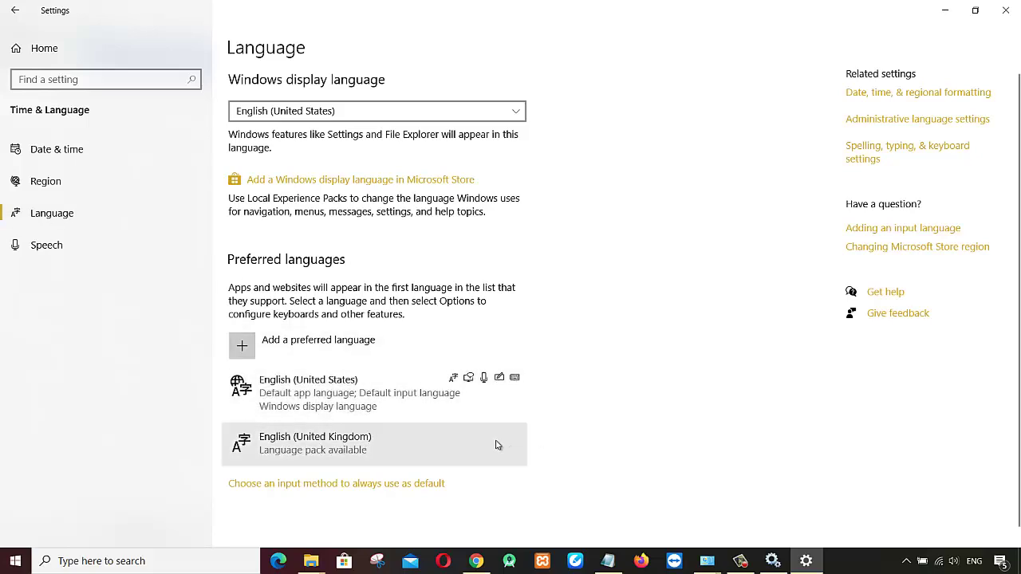
{"action": "left_click", "coordinate": [309, 444]}
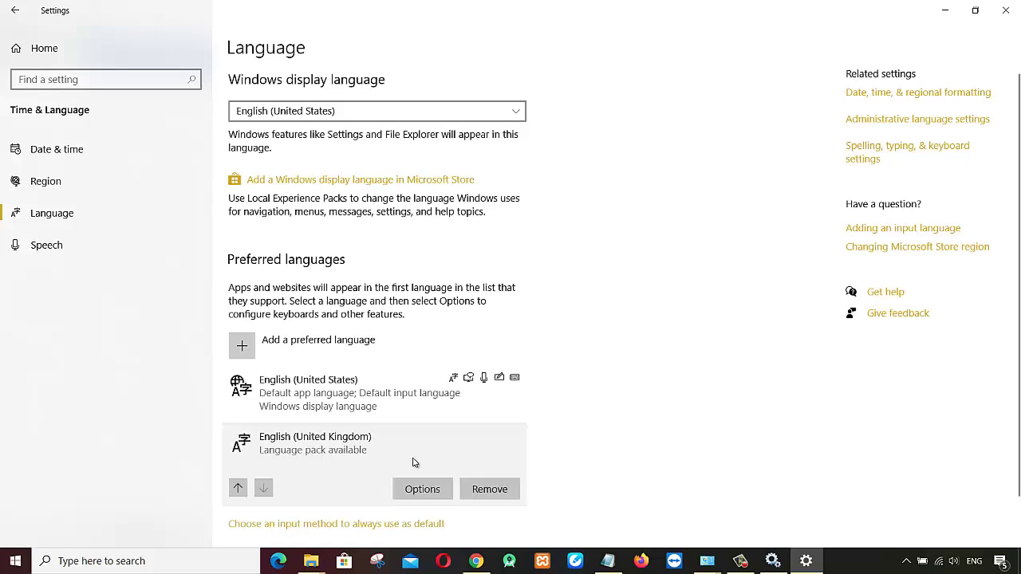
{"action": "left_click", "coordinate": [491, 493]}
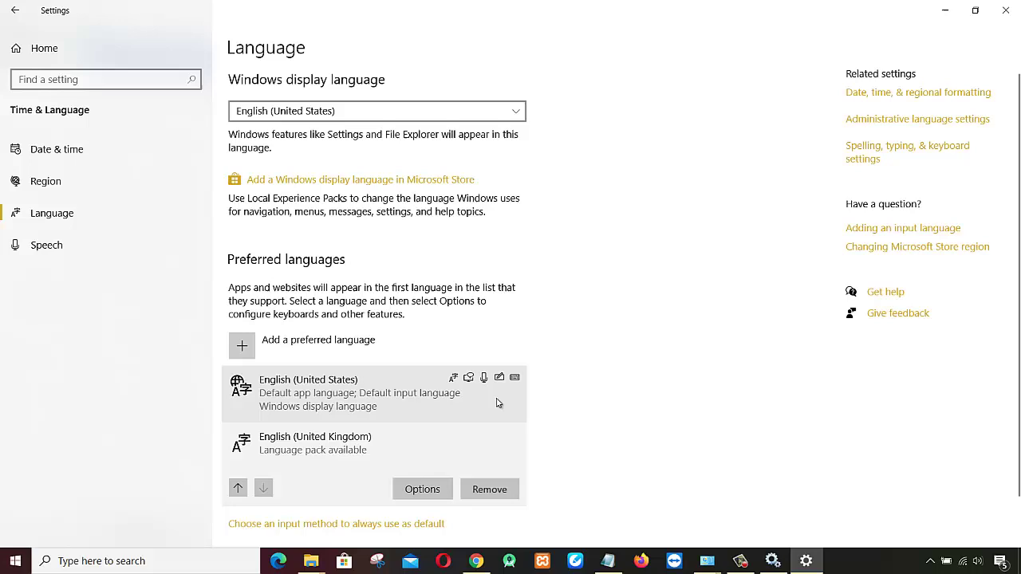
Add a preferred language by searching for "uni" and choosing English (United Kingdom), continuing to its feature selection
{"action": "left_click", "coordinate": [327, 354]}
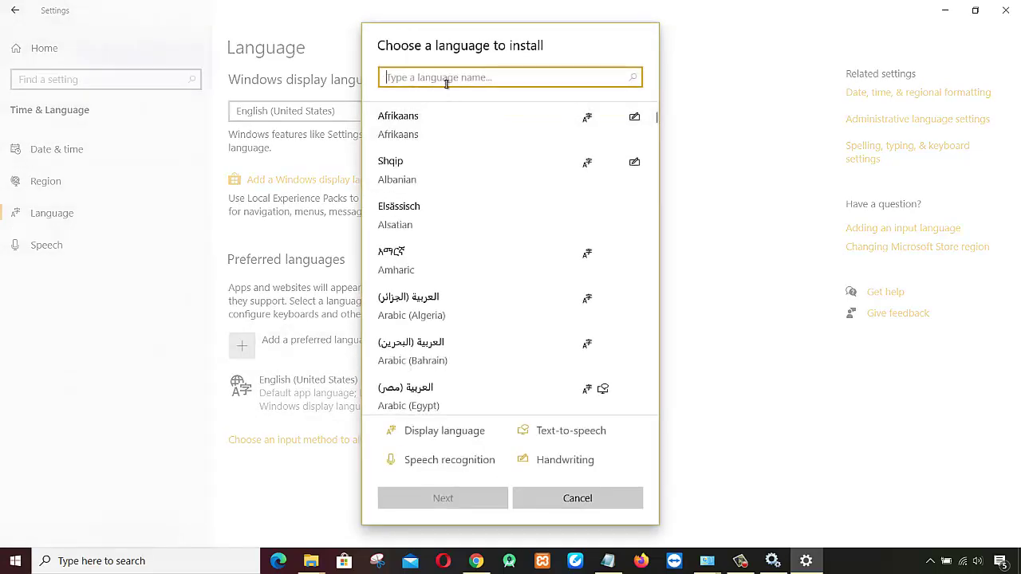
{"action": "type", "text": "u"}
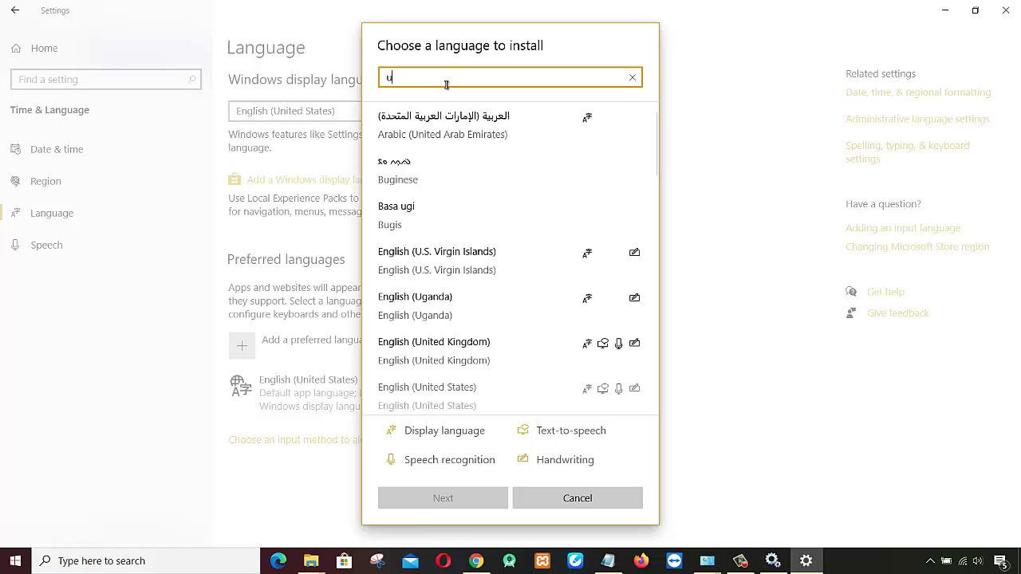
{"action": "type", "text": "ni"}
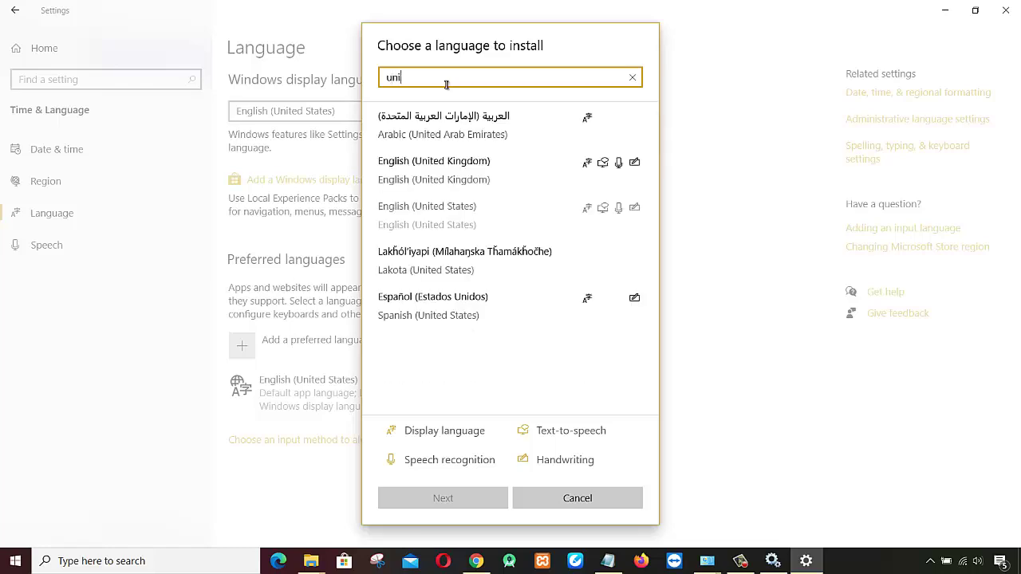
{"action": "left_click", "coordinate": [468, 179]}
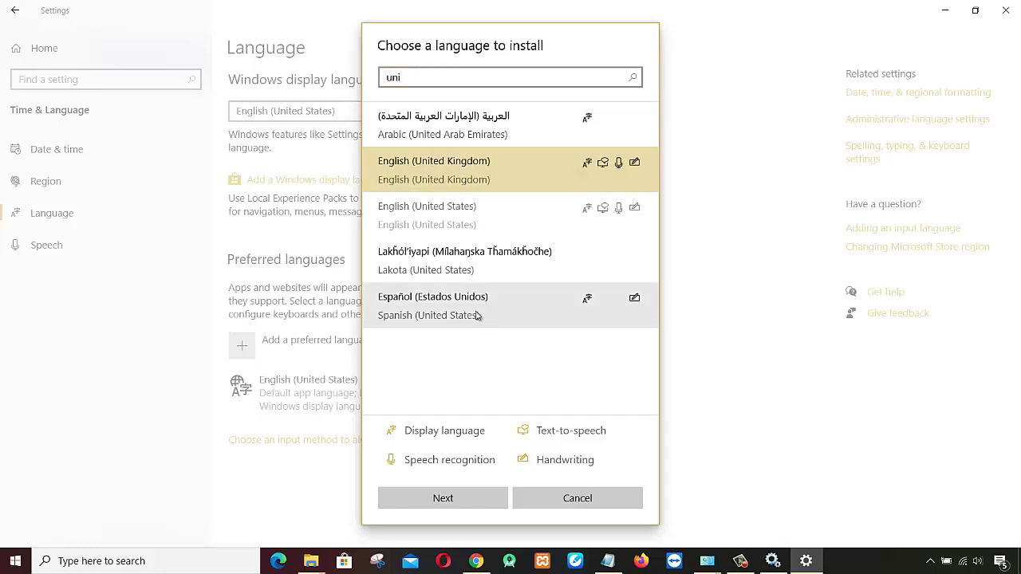
{"action": "left_click", "coordinate": [478, 501]}
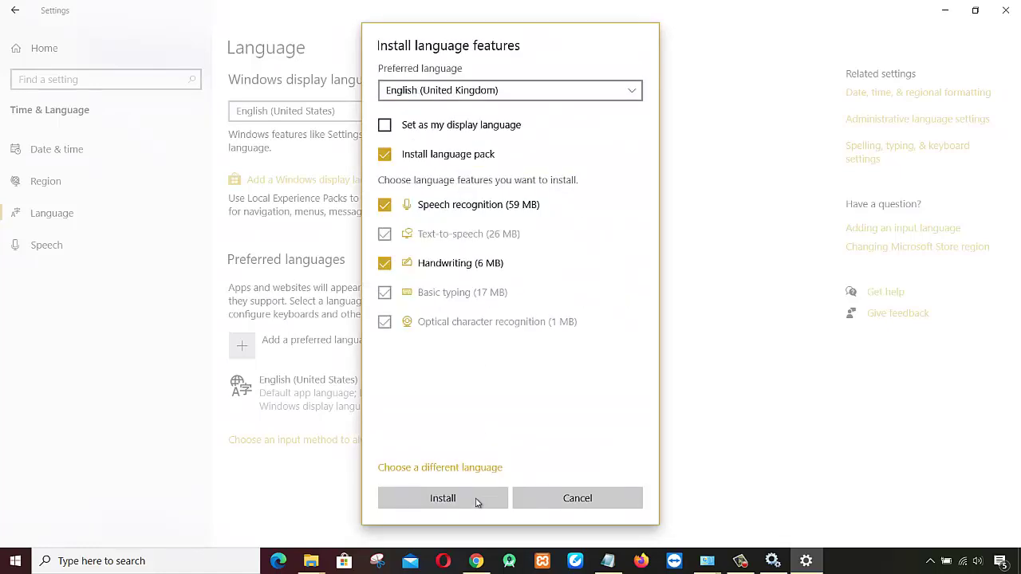
Exclude speech recognition, text-to-speech and the language pack, keep handwriting selected, and install the English (United Kingdom) features
{"action": "left_click", "coordinate": [386, 206]}
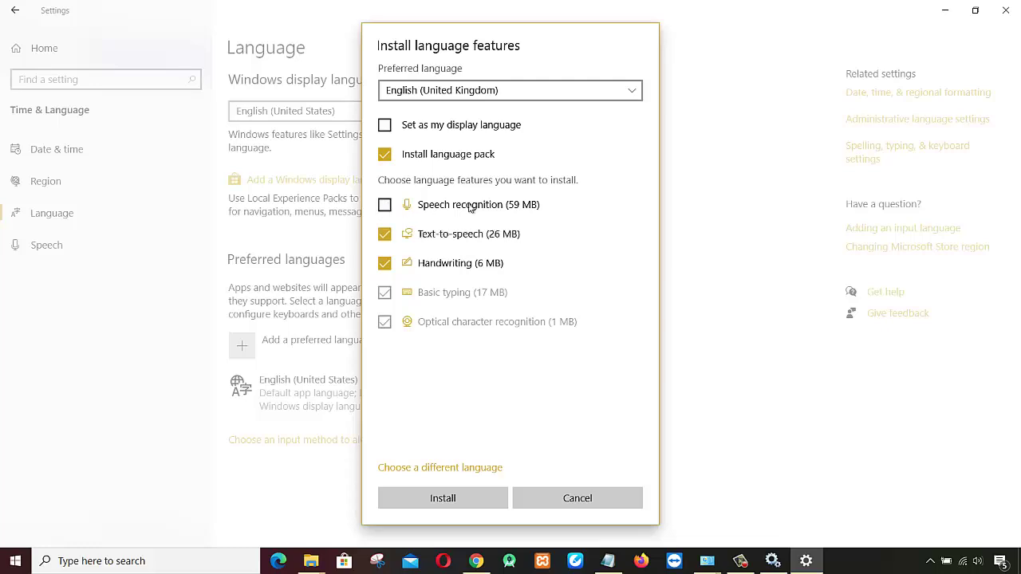
{"action": "left_click", "coordinate": [384, 237]}
{"action": "left_click", "coordinate": [385, 155]}
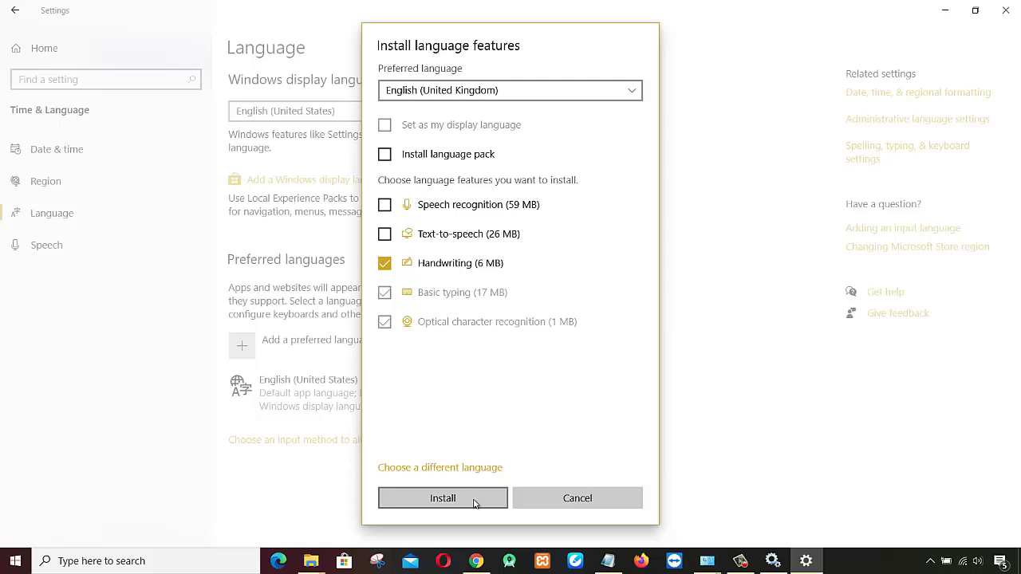
{"action": "left_click", "coordinate": [442, 499]}
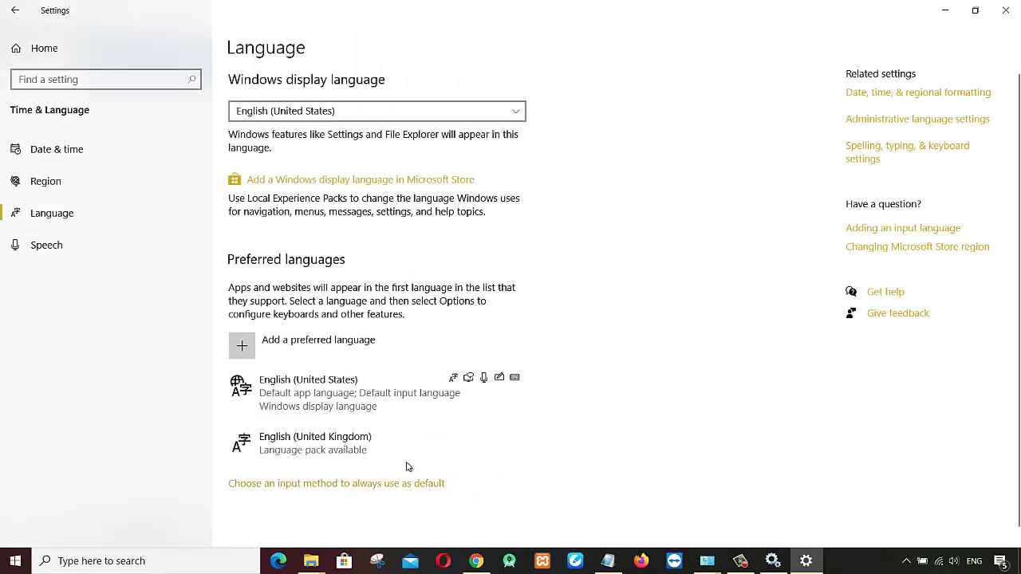
Open the language options of English (United Kingdom) in the preferred languages
{"action": "left_click", "coordinate": [369, 446]}
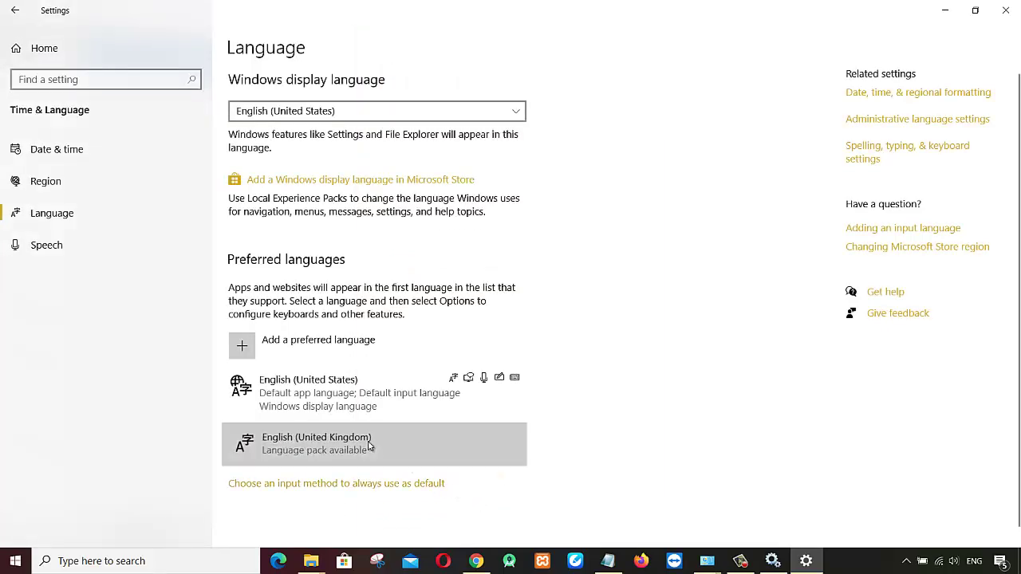
{"action": "left_click", "coordinate": [437, 490]}
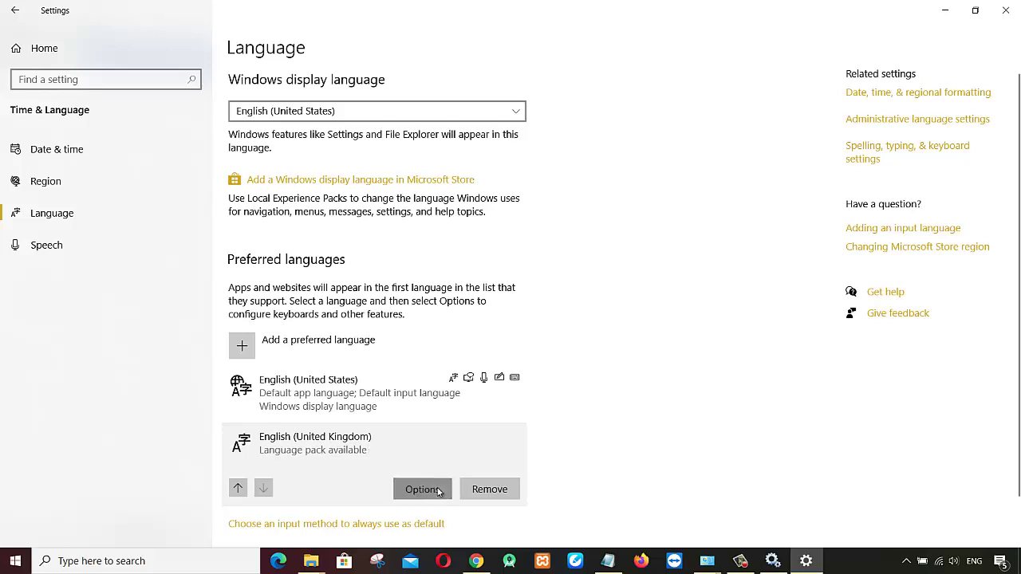